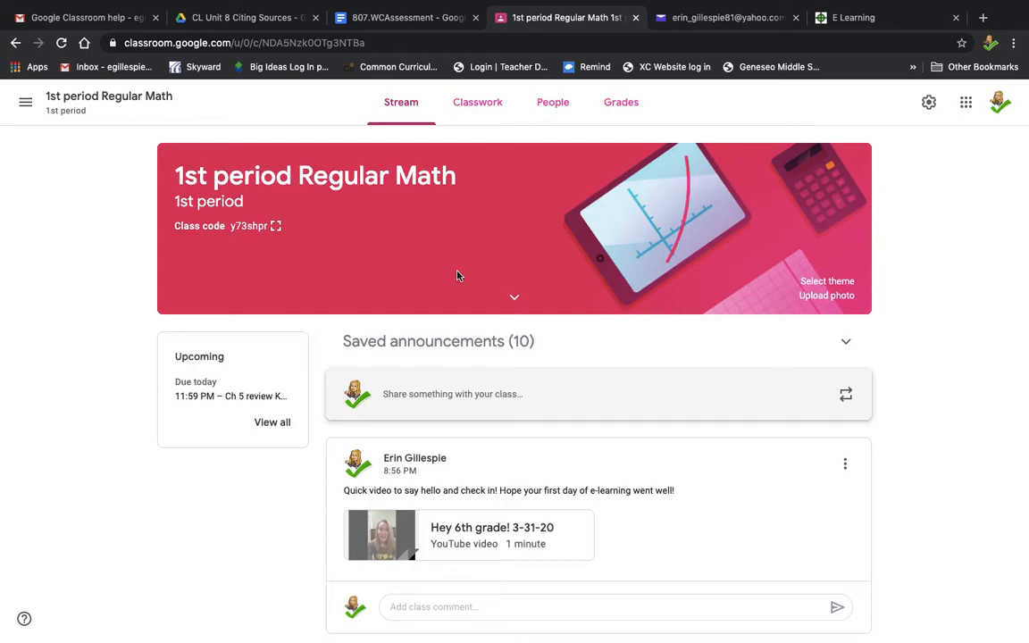
# Step: Open the class's Classwork page and start creating a new assignment
pyautogui.click(483, 115)
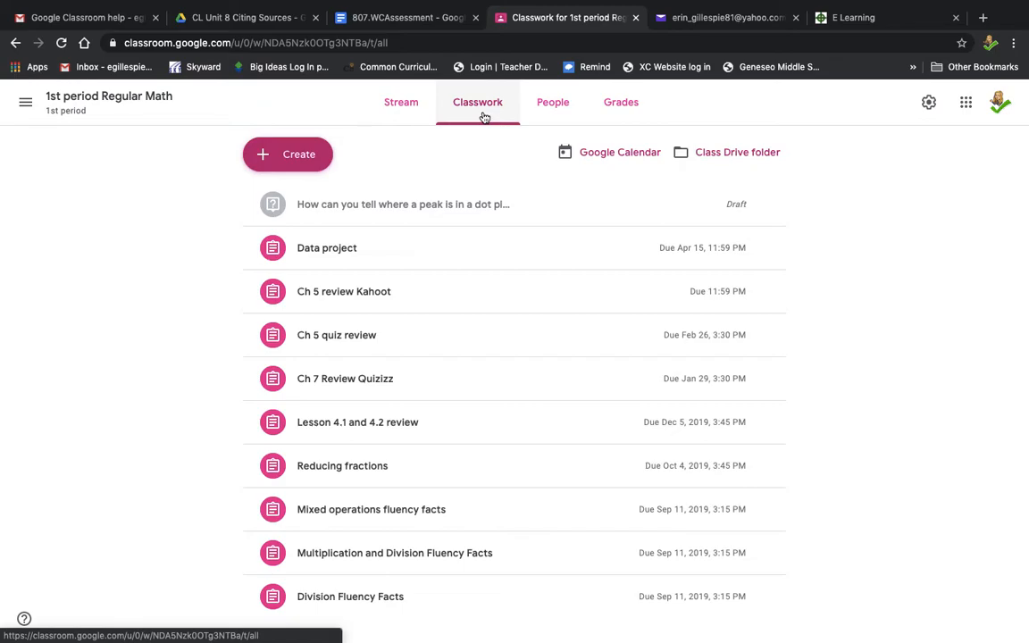
pyautogui.click(302, 157)
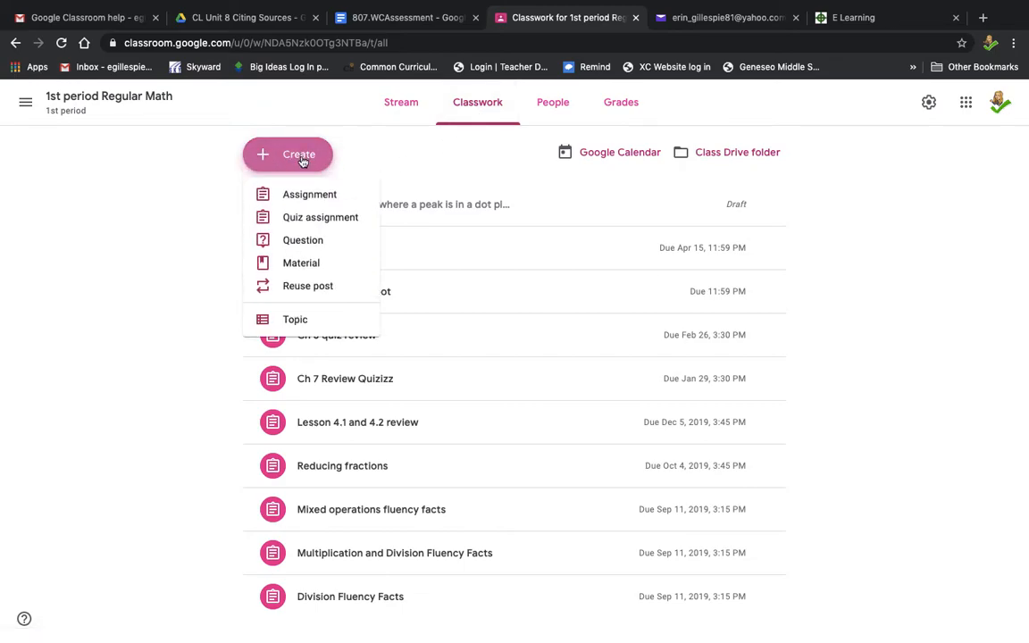
pyautogui.click(301, 194)
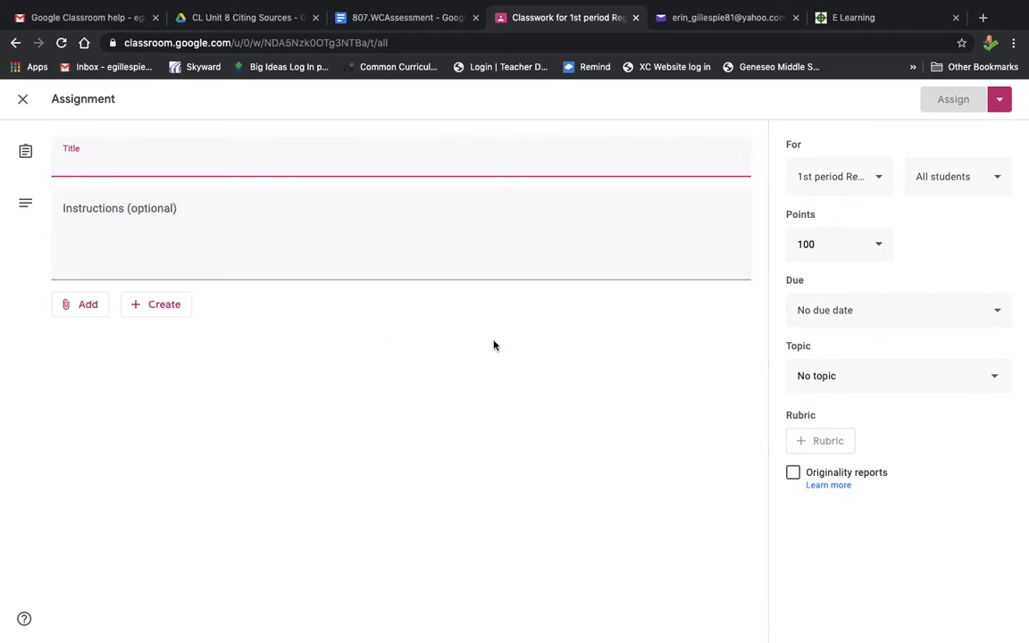
# Step: Attach the 807.WCAssessment document from Google Drive and set it to make a copy for each student
pyautogui.click(87, 307)
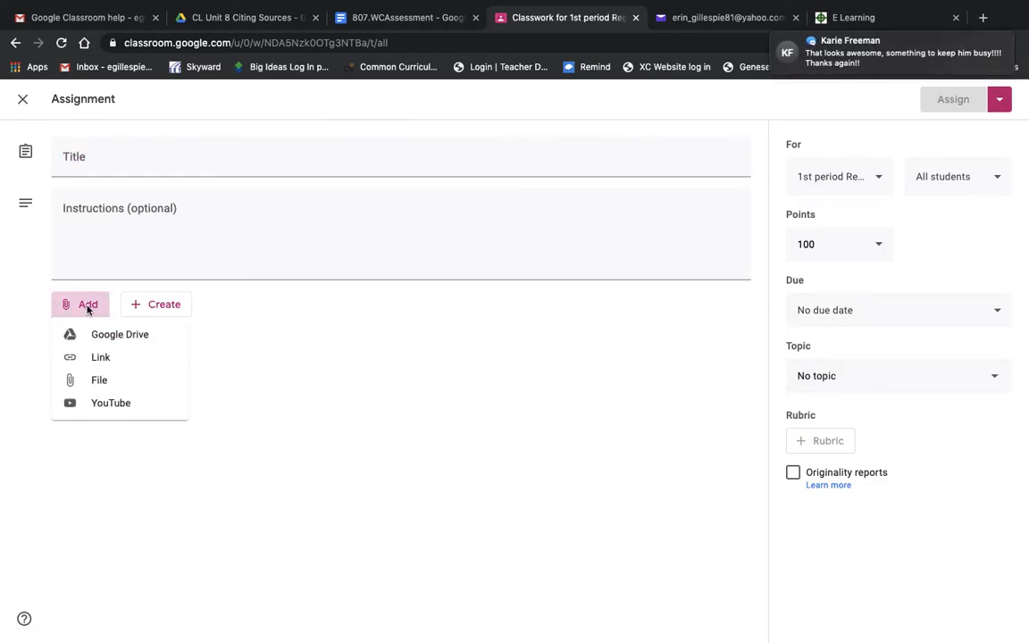
pyautogui.click(119, 343)
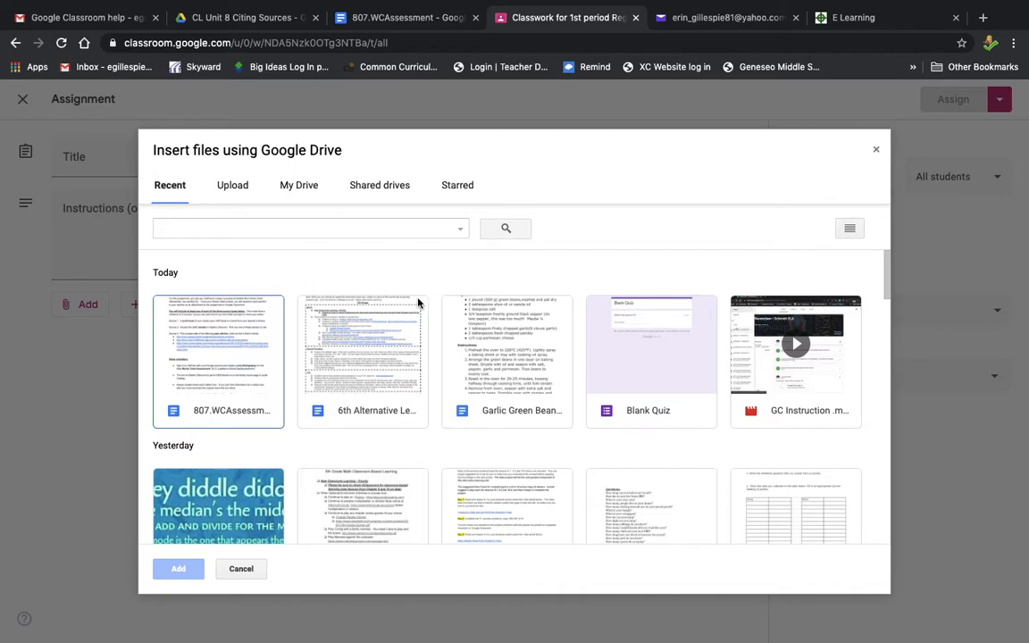
pyautogui.click(295, 189)
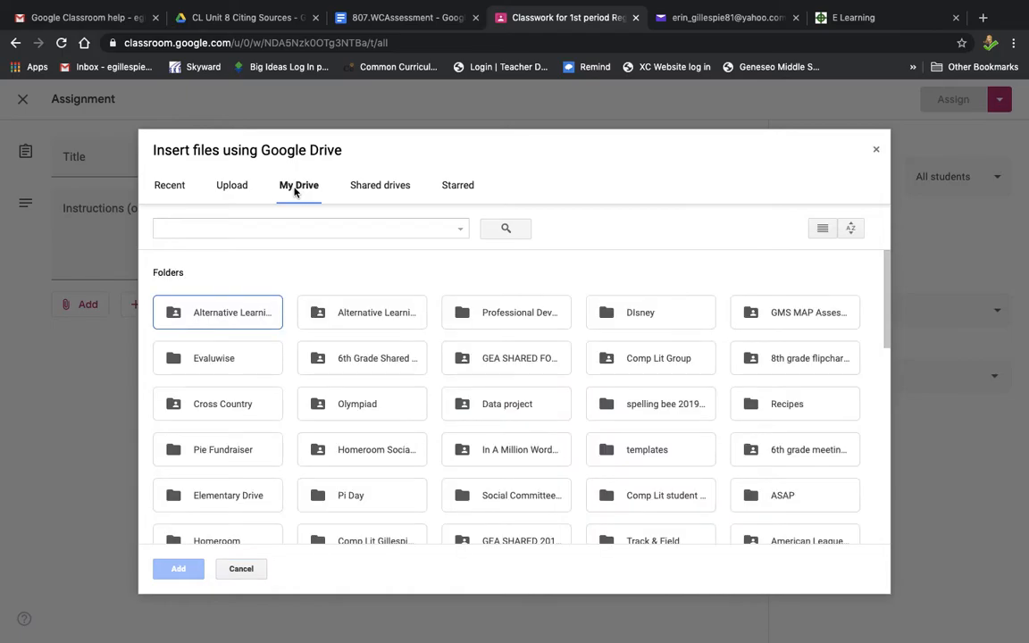
pyautogui.click(161, 185)
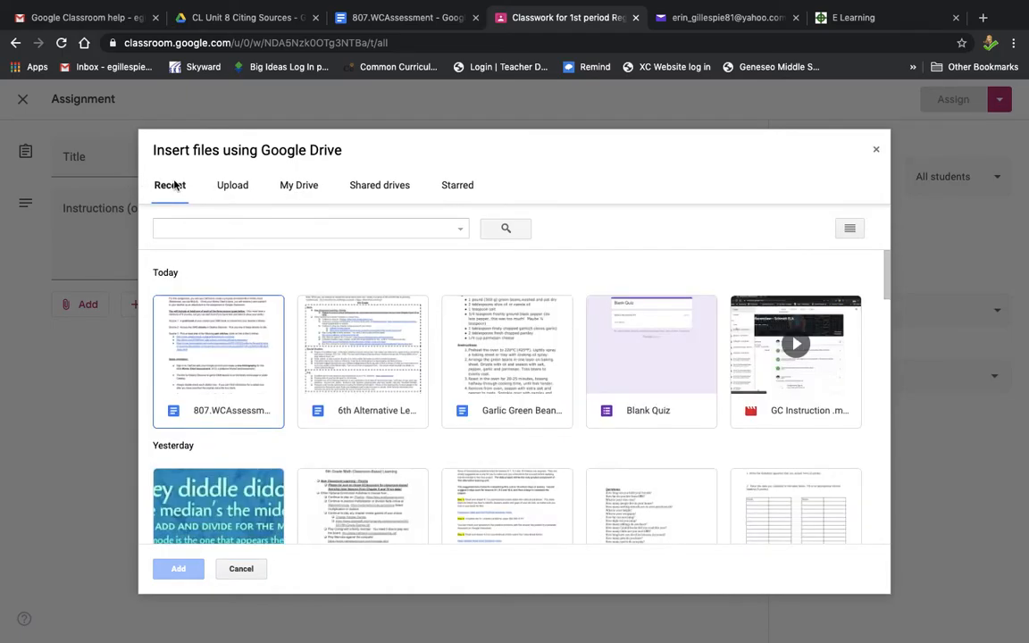
pyautogui.click(230, 360)
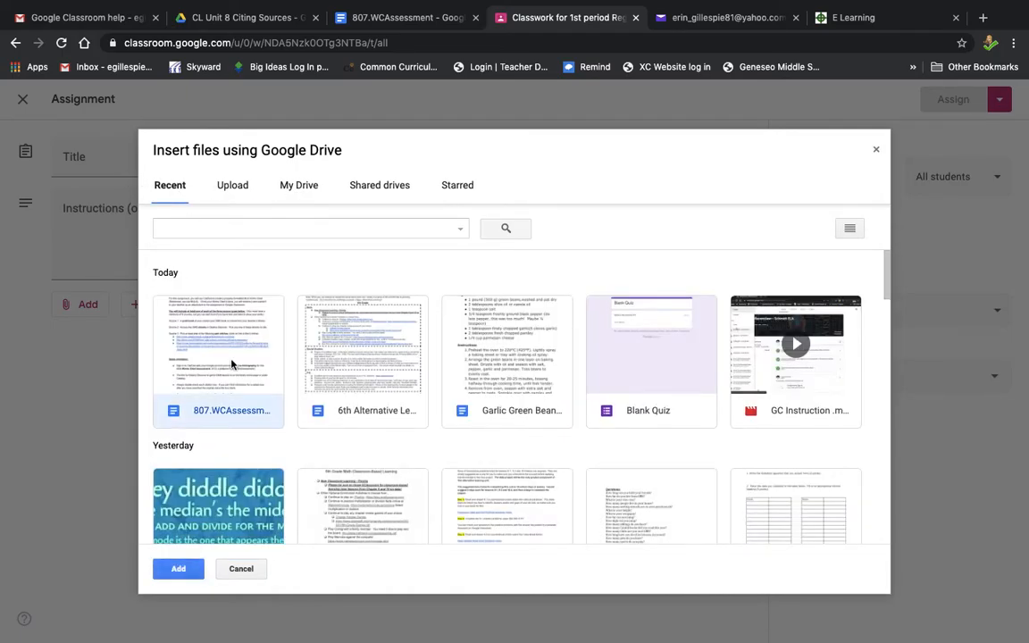
pyautogui.click(179, 569)
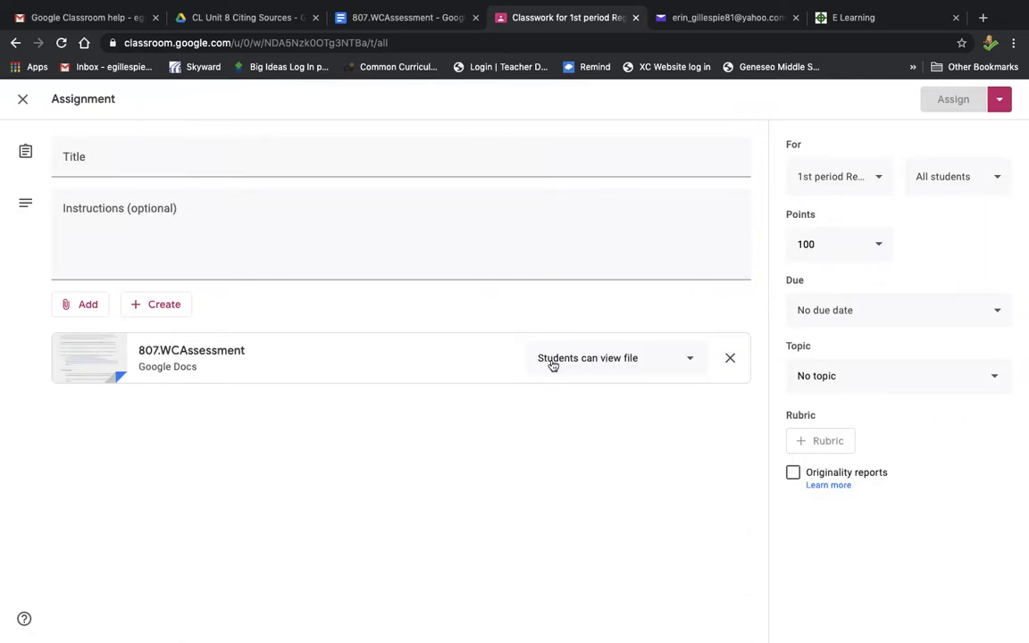
pyautogui.click(689, 363)
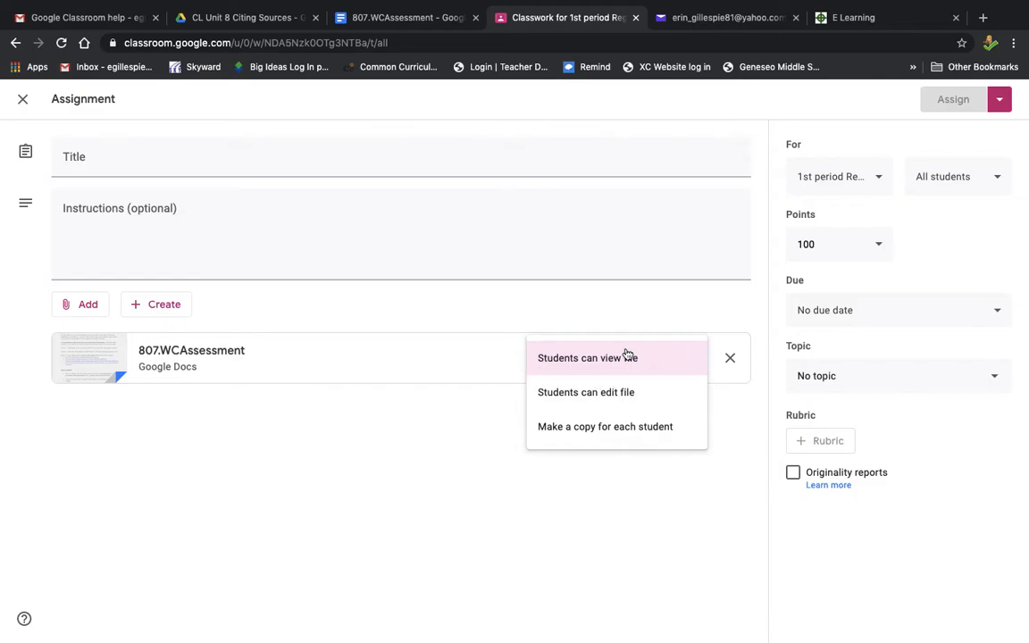
pyautogui.click(624, 437)
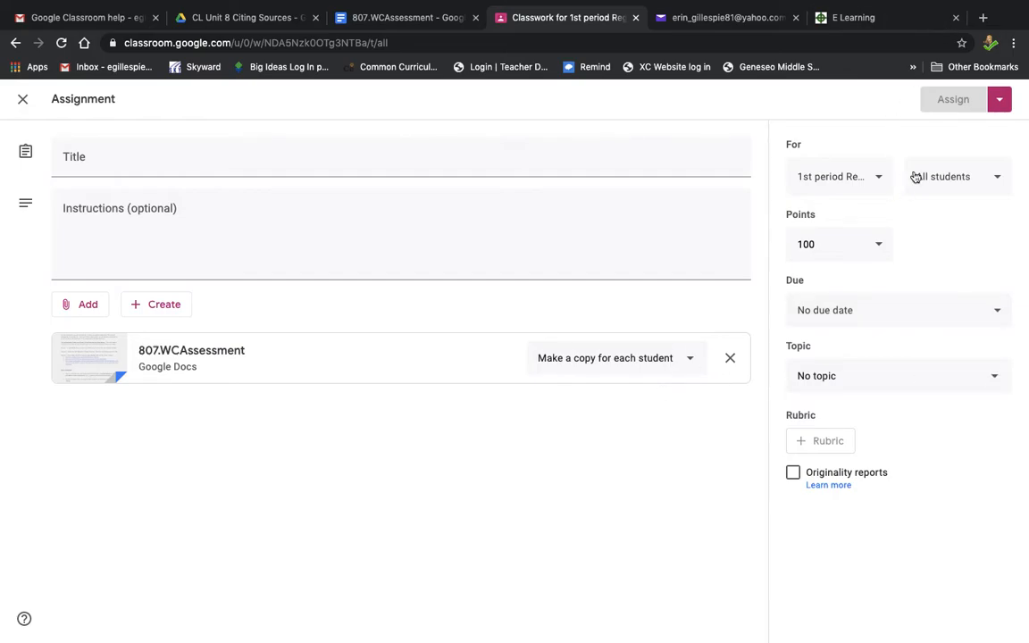
# Step: Title the assignment "Works Cited assignment"
pyautogui.click(308, 155)
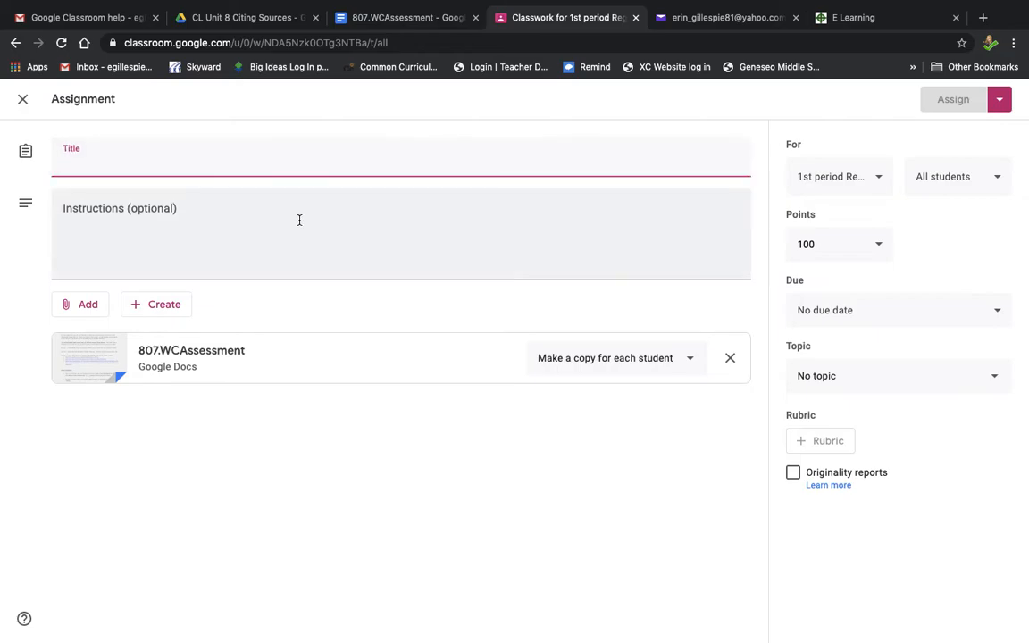
pyautogui.click(299, 218)
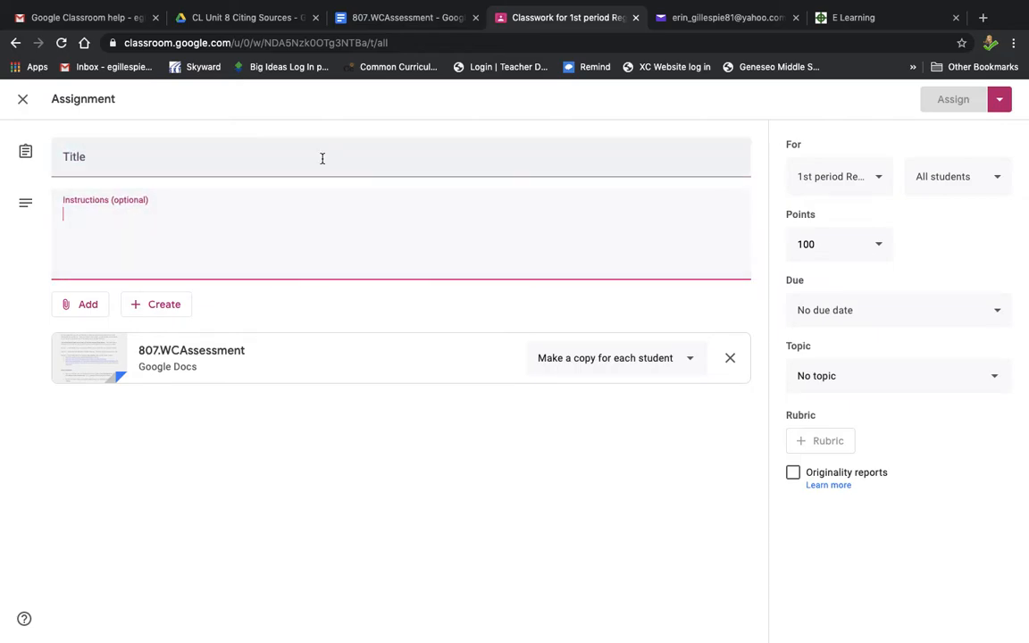
pyautogui.click(998, 101)
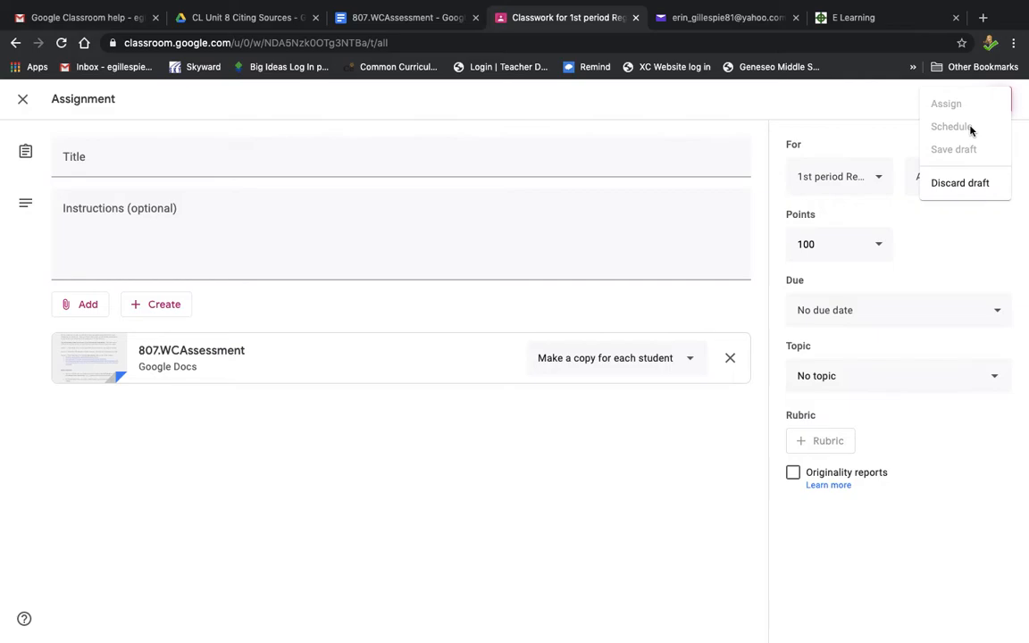
pyautogui.click(561, 165)
pyautogui.click(342, 175)
pyautogui.write('Works Cited ')
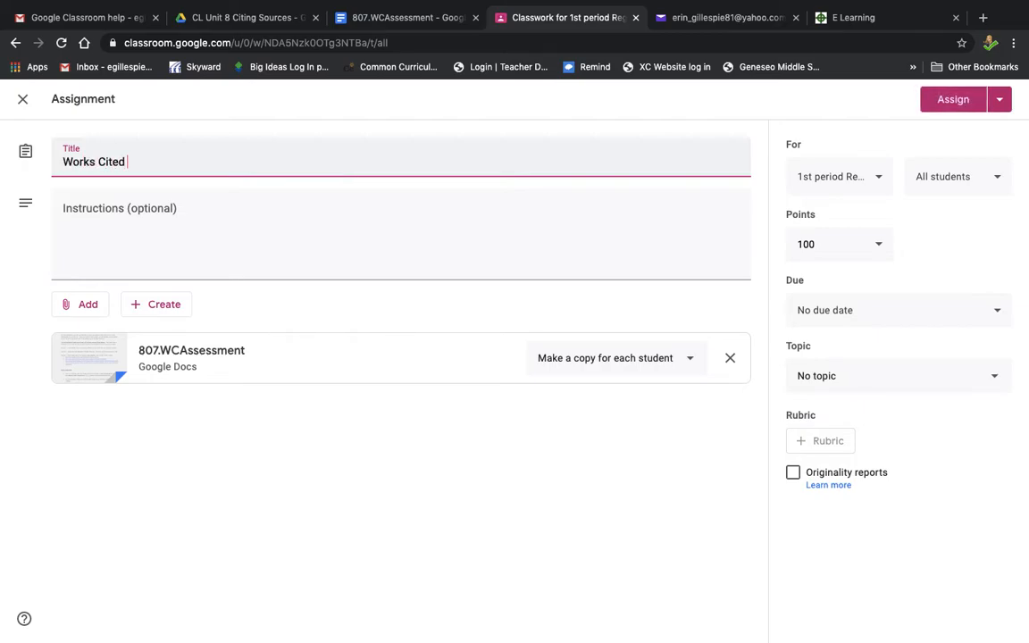
pyautogui.write('assignment')
pyautogui.click(266, 223)
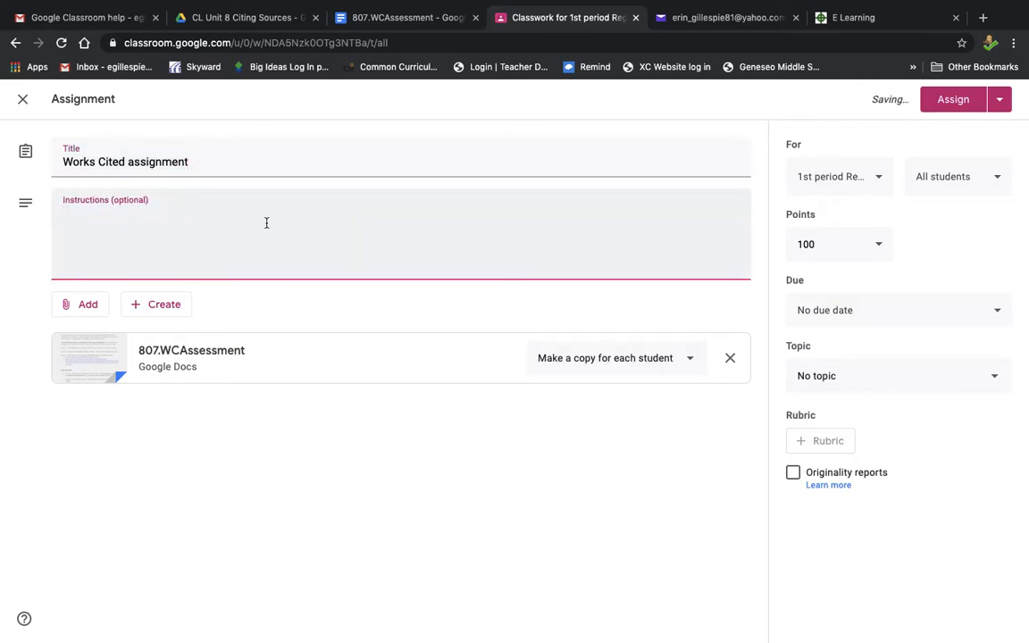
pyautogui.click(1002, 101)
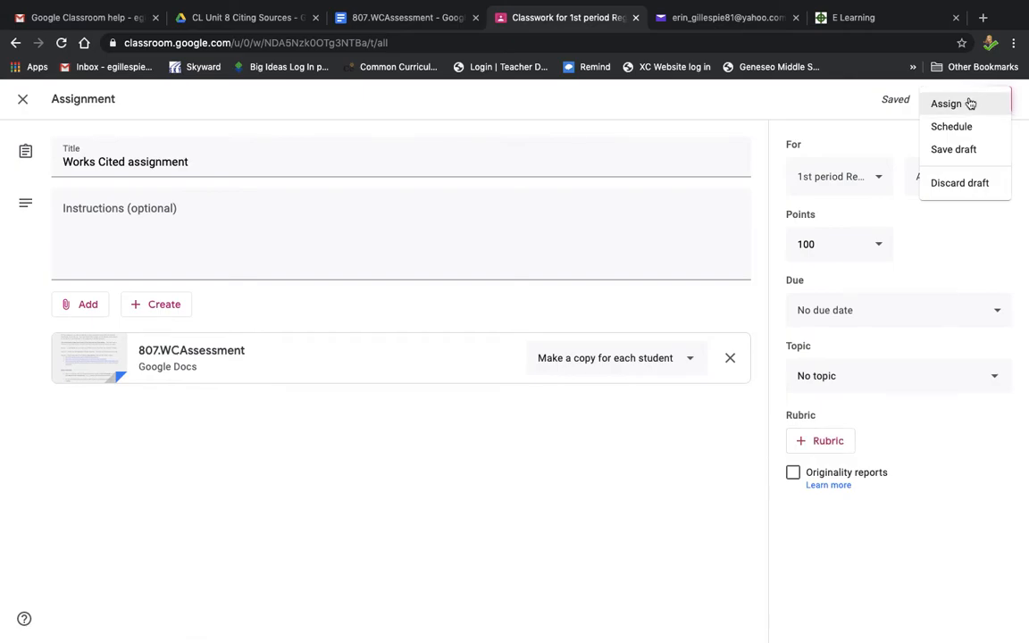
pyautogui.click(963, 127)
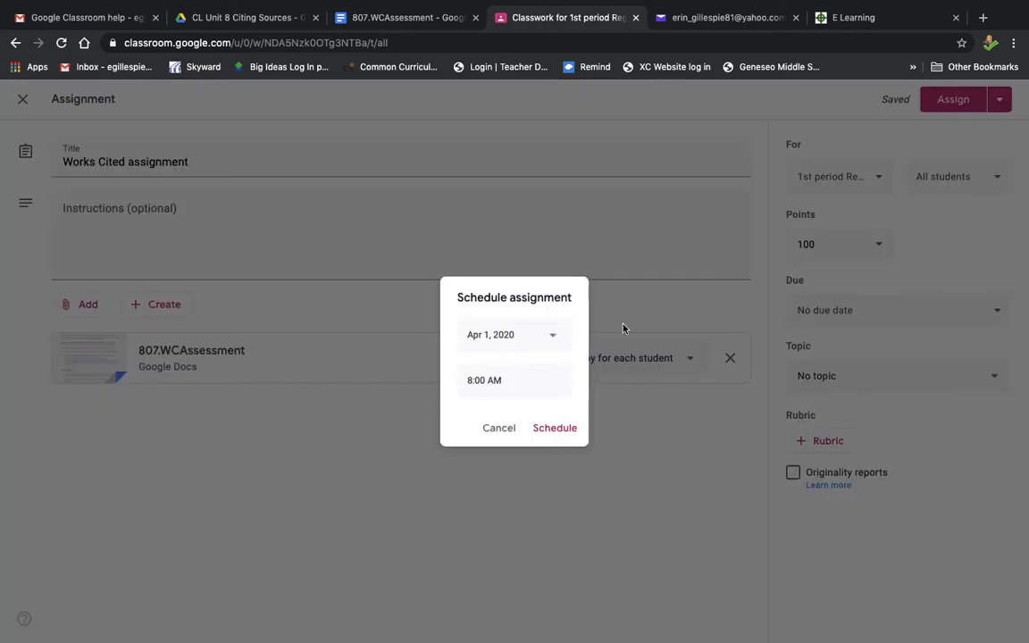
pyautogui.click(553, 338)
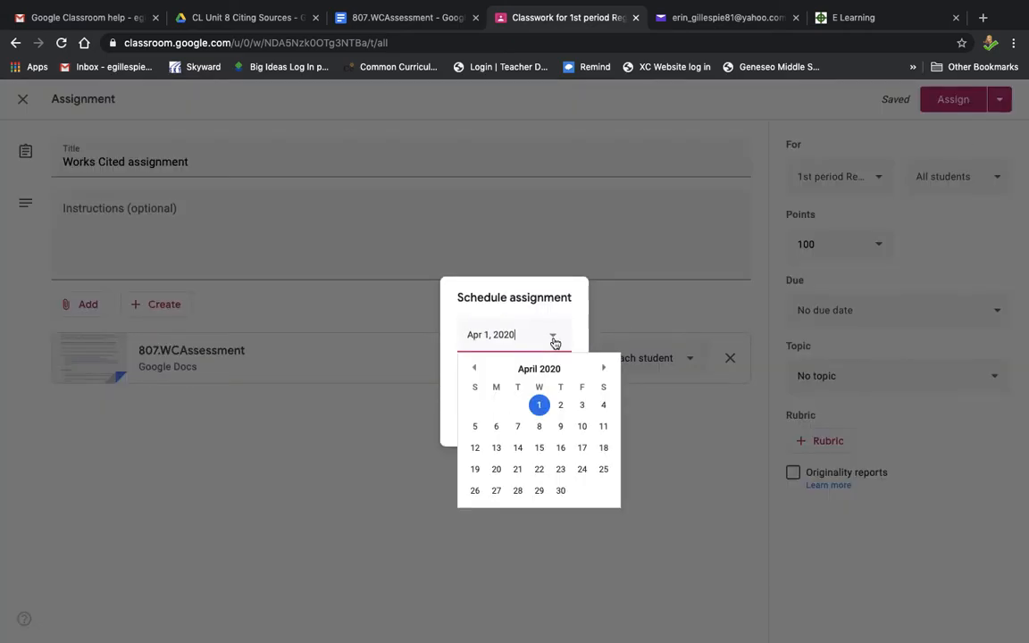
pyautogui.click(560, 317)
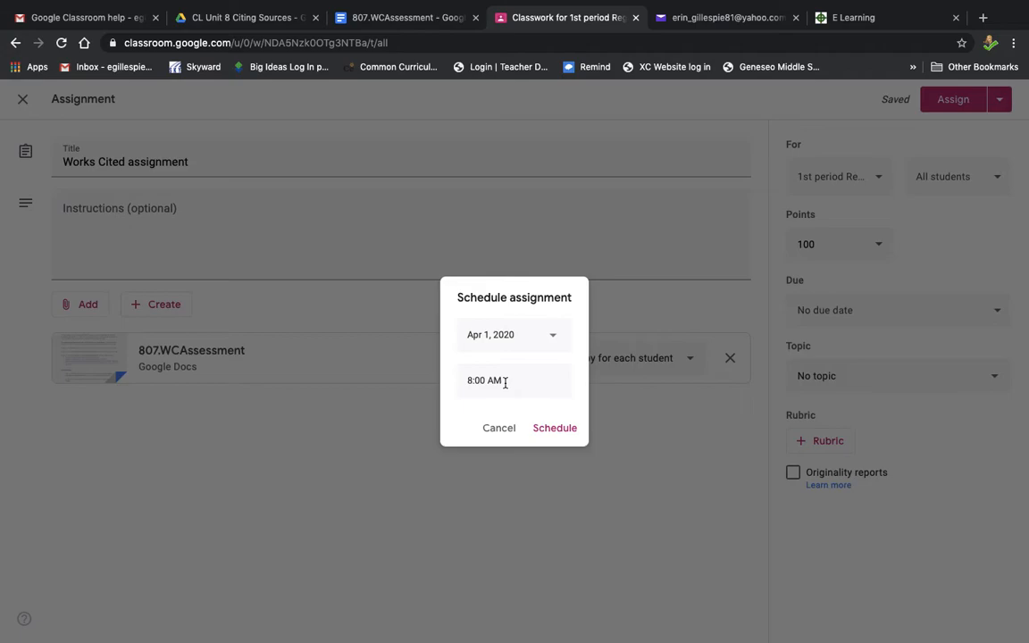
pyautogui.click(502, 431)
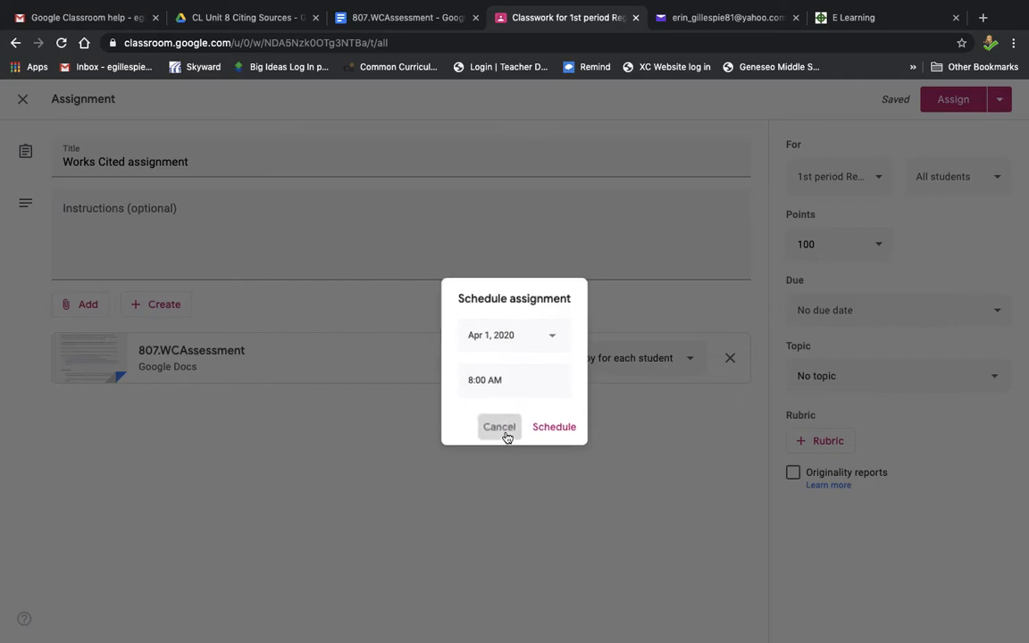
# Step: Close the Works Cited assignment as a draft and start creating a new quiz assignment
pyautogui.click(1002, 100)
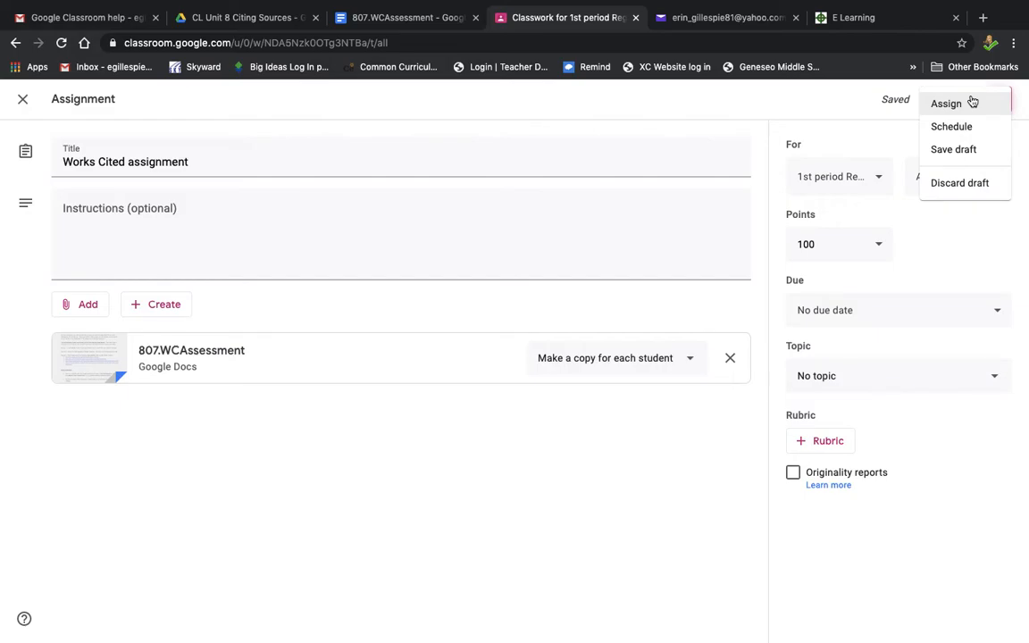
pyautogui.click(825, 97)
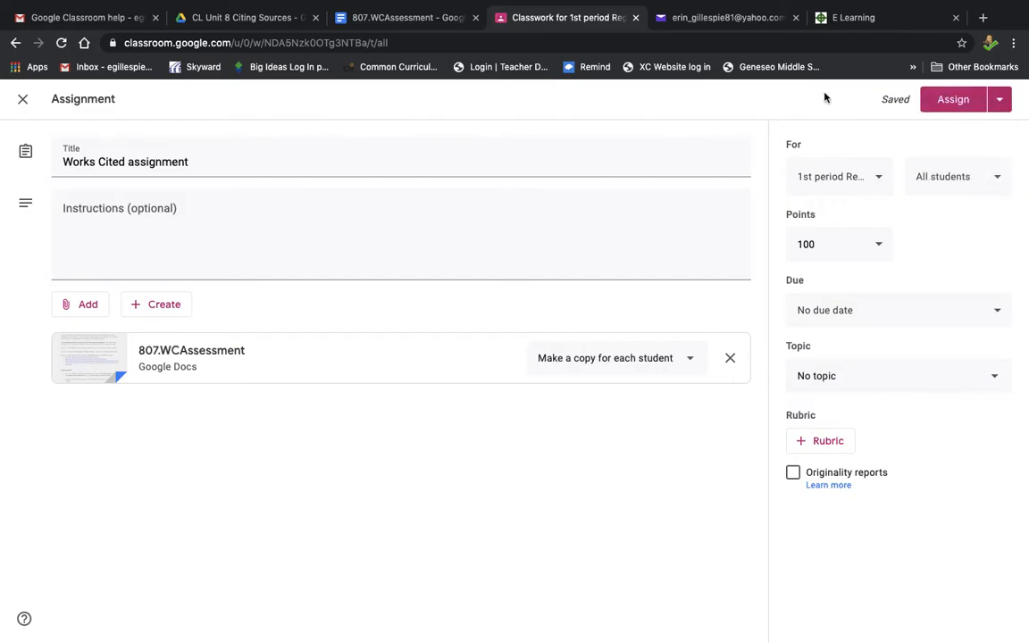
pyautogui.click(24, 101)
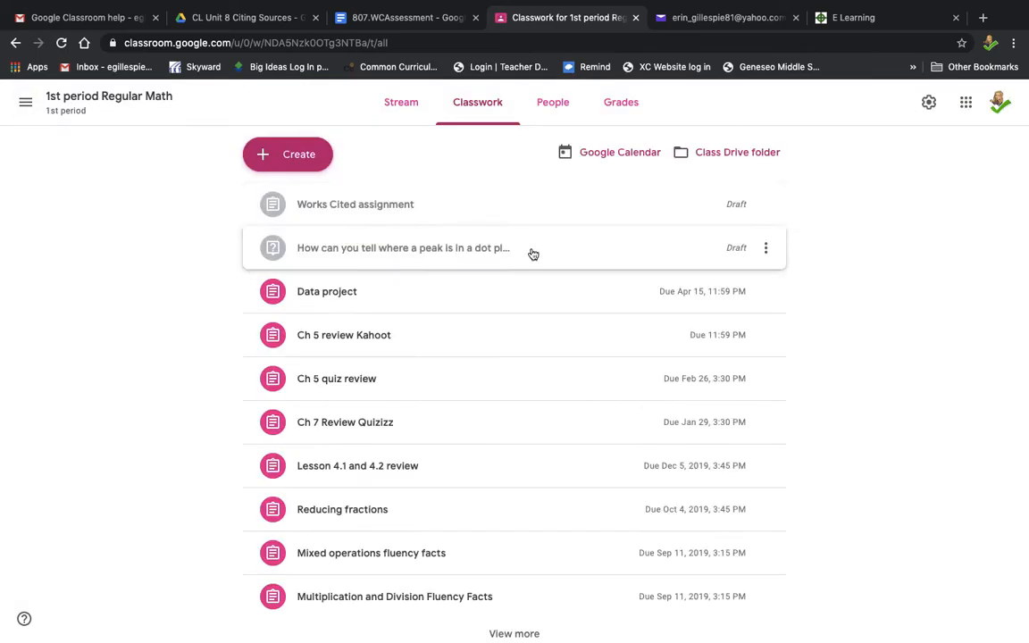
pyautogui.click(294, 167)
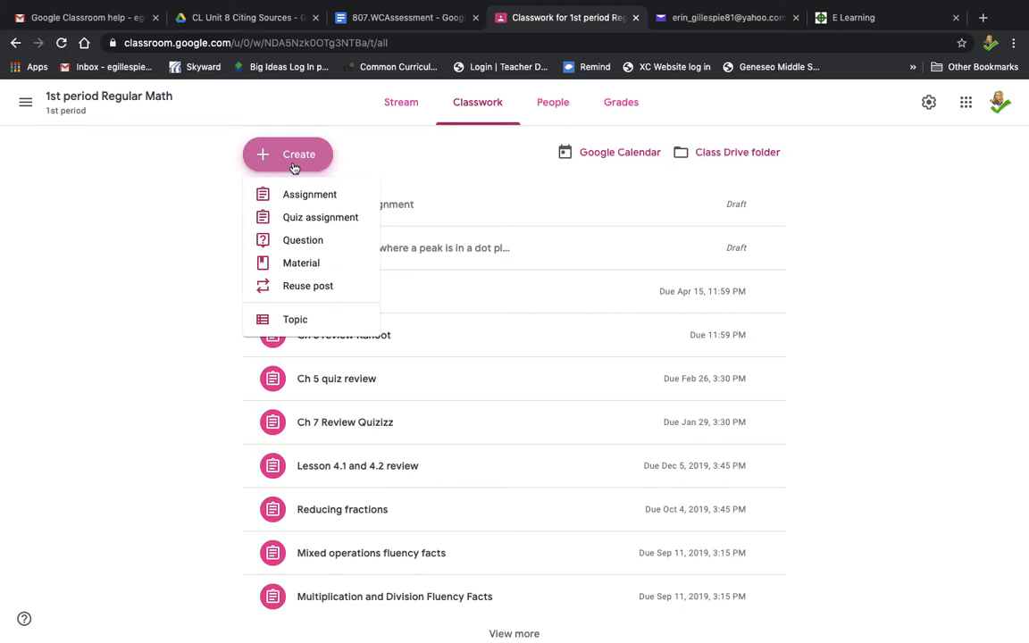
pyautogui.click(299, 222)
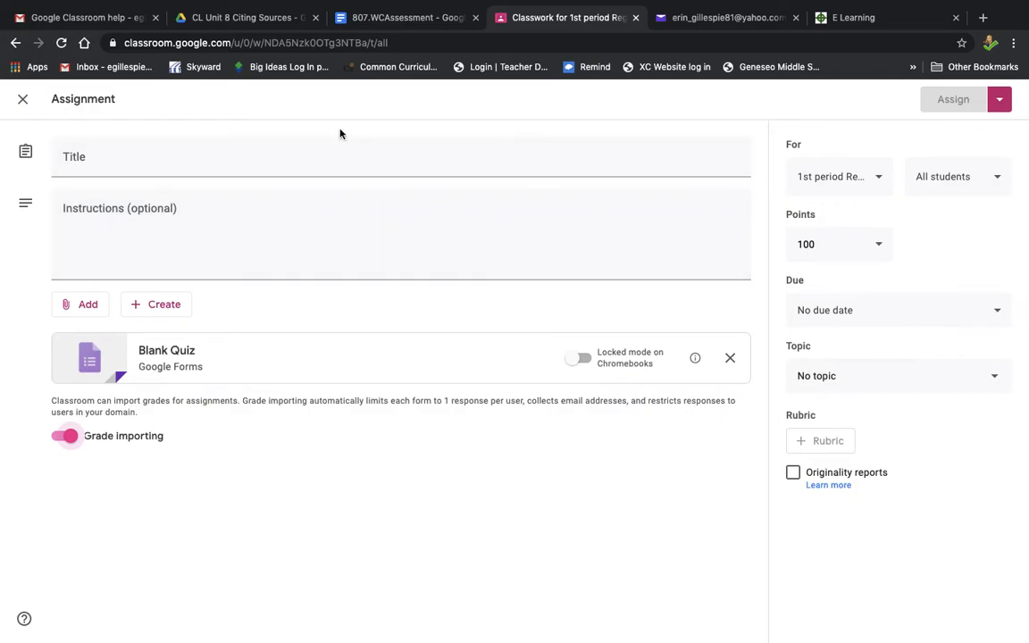
# Step: Create a new Google Form inside the shared CL Unit 8 Citing Sources Drive folder
pyautogui.click(212, 18)
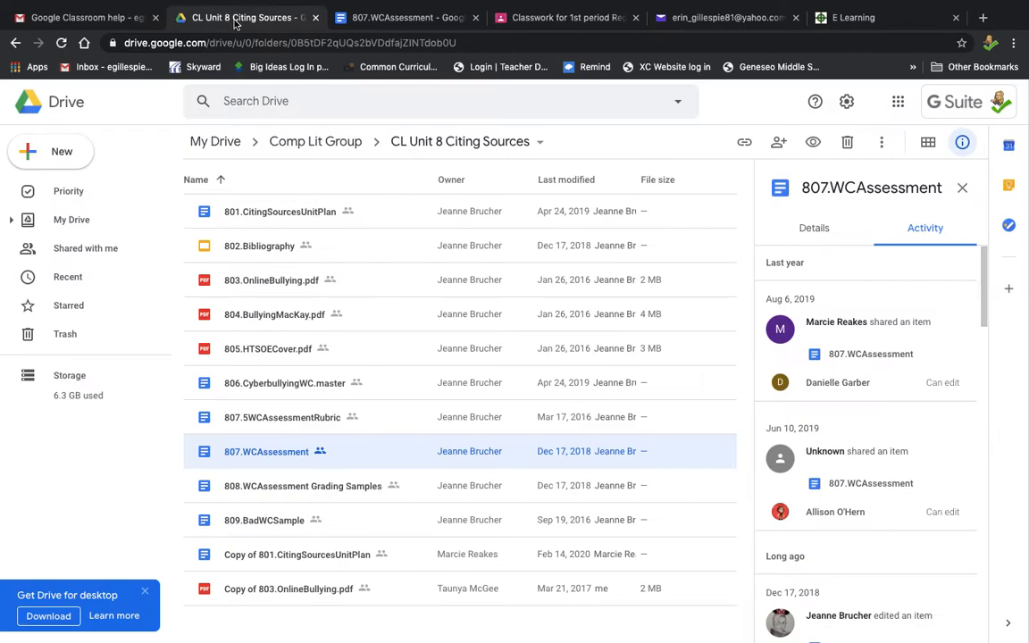
pyautogui.click(75, 163)
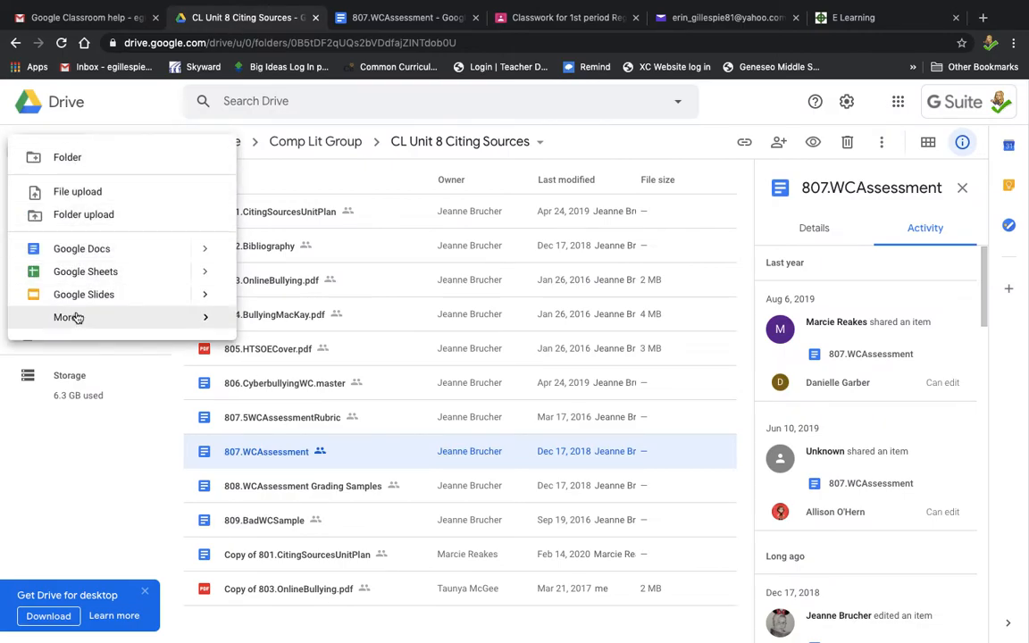
pyautogui.moveTo(72, 318)
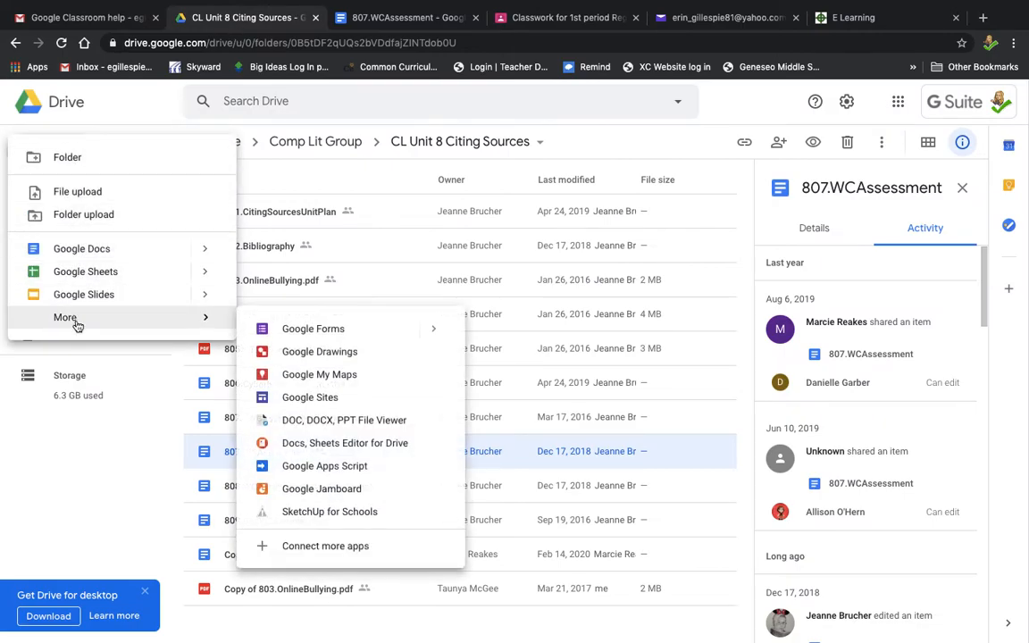
pyautogui.click(308, 340)
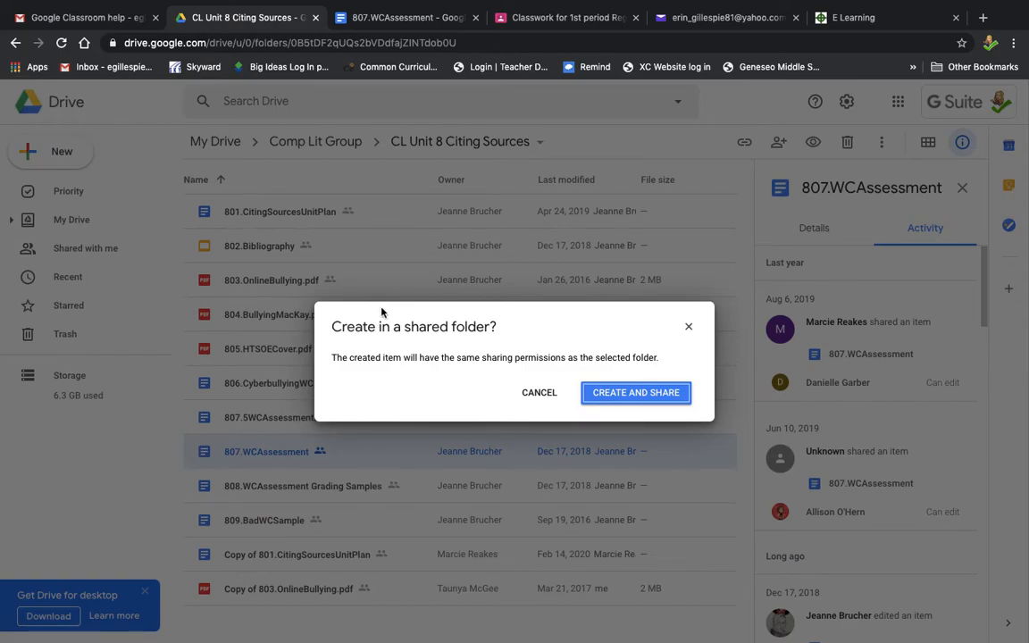
pyautogui.click(675, 393)
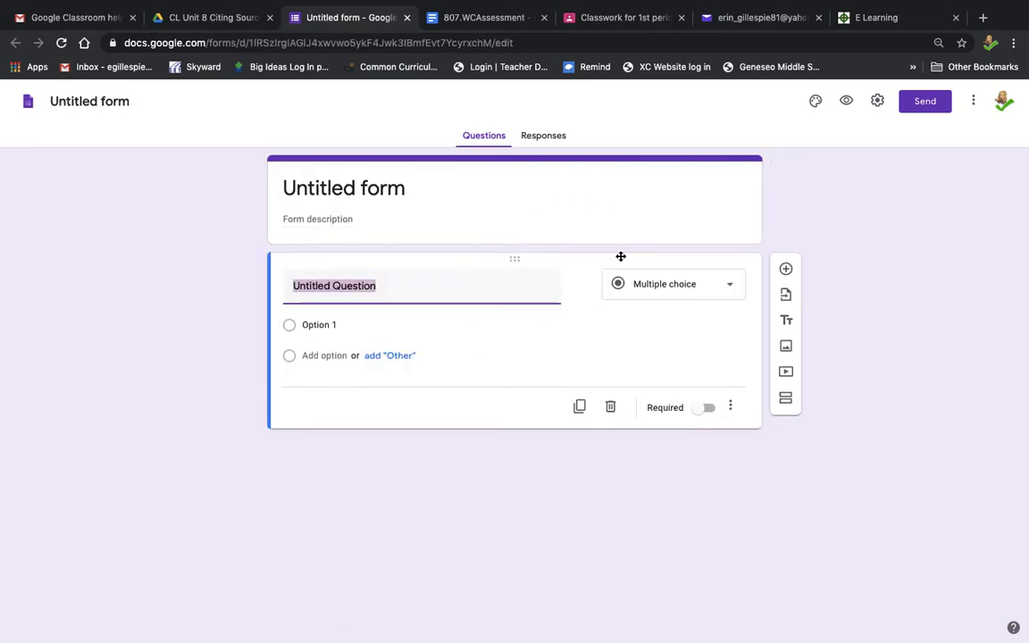
# Step: Open the quiz assignment's attached Blank Quiz form and change the first question's type to Short answer
pyautogui.click(597, 20)
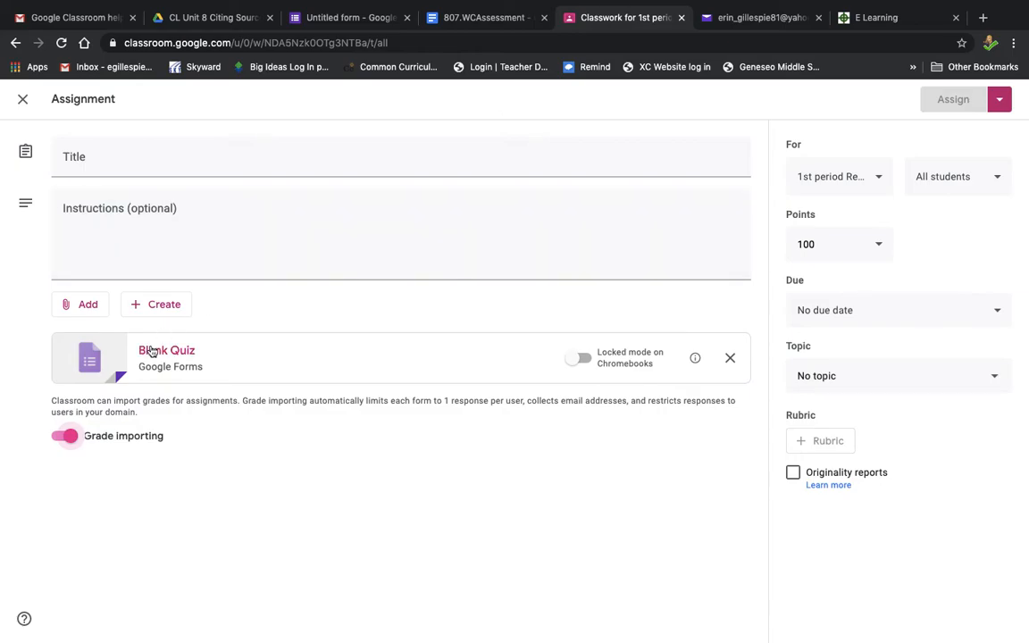
pyautogui.click(98, 358)
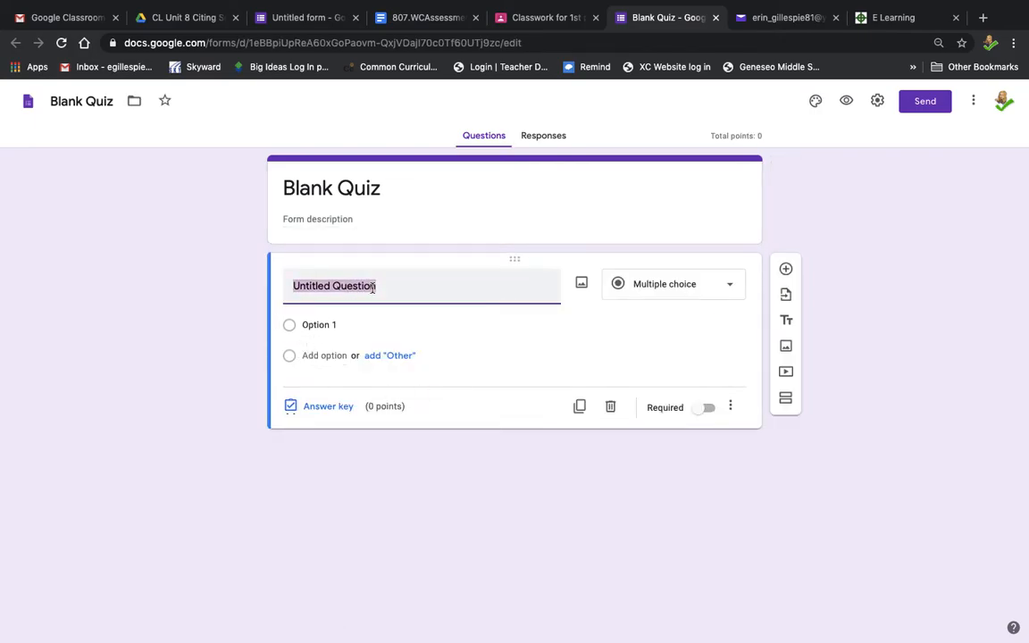
pyautogui.click(712, 290)
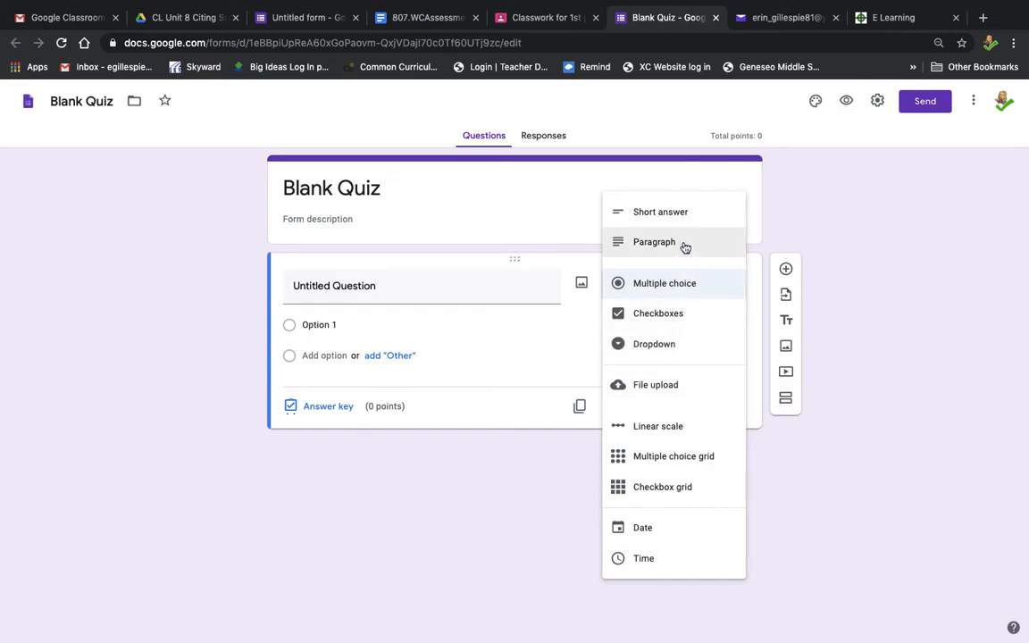
pyautogui.click(684, 213)
pyautogui.click(437, 287)
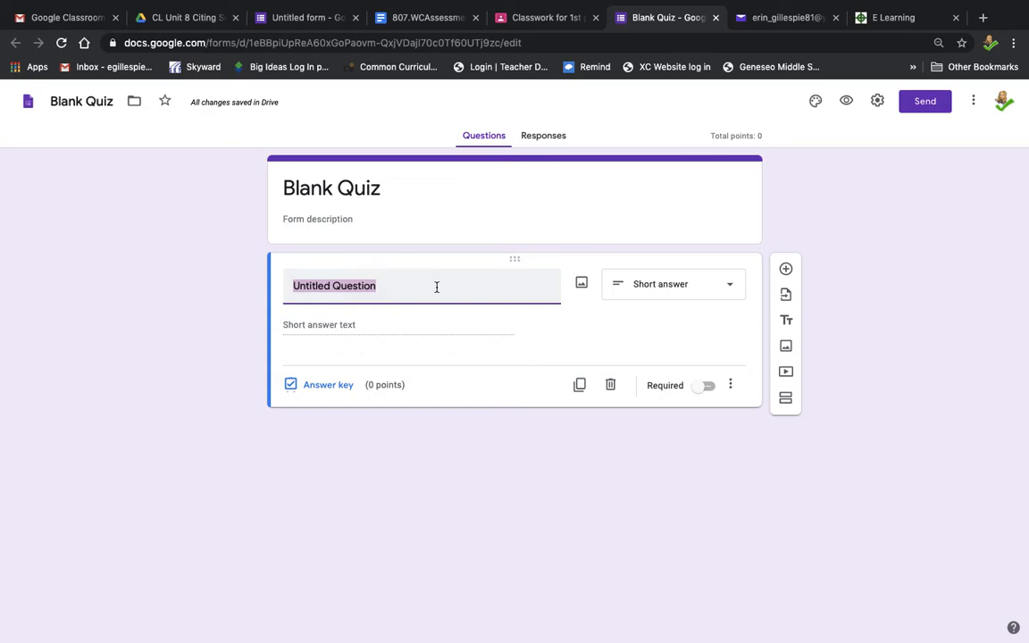
# Step: Enter the first question as "What is the area for #1?" and open its answer key
pyautogui.write('What is the')
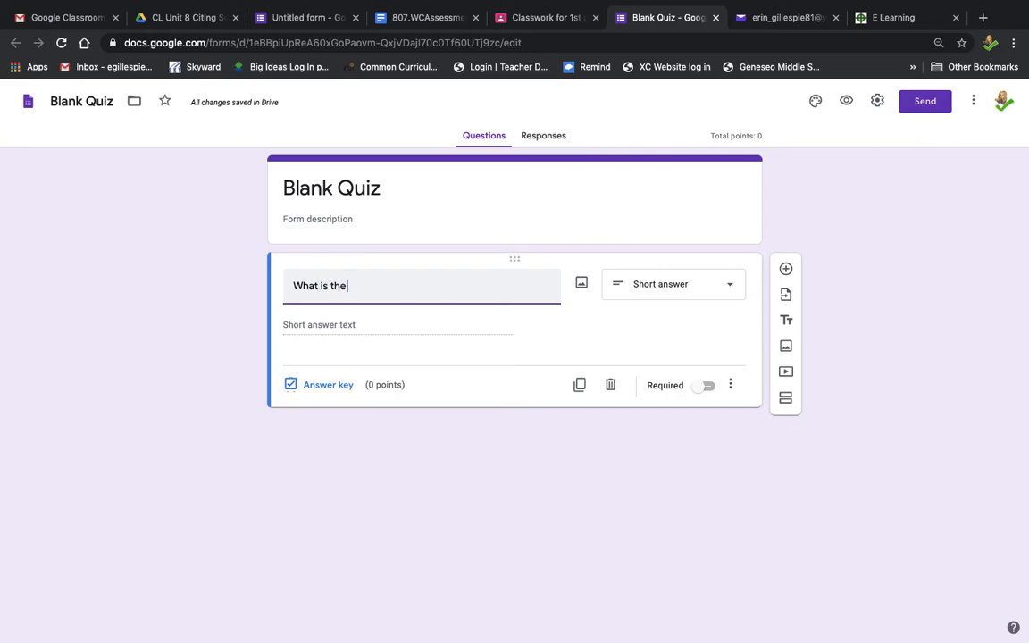
pyautogui.write(' area for #1?')
pyautogui.click(389, 320)
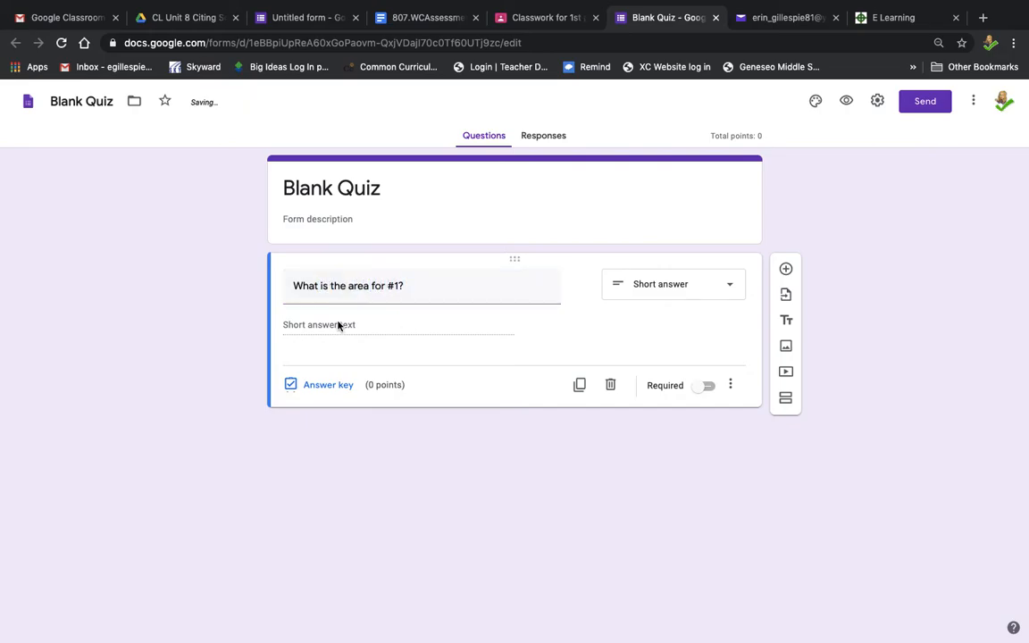
pyautogui.click(312, 388)
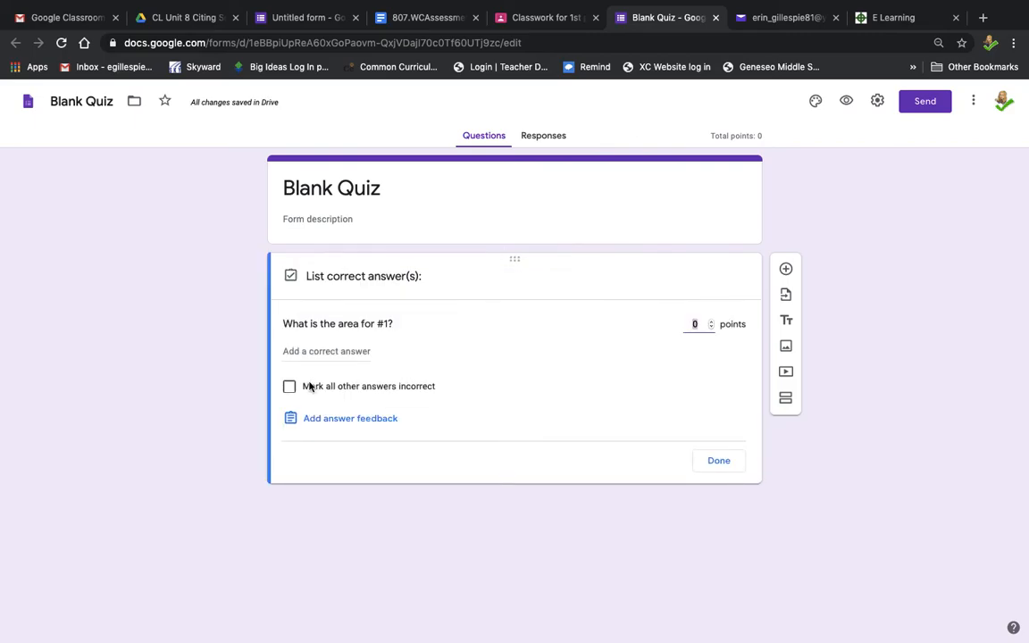
# Step: Add "24" and "24 square units" as correct answers for the first question
pyautogui.click(308, 352)
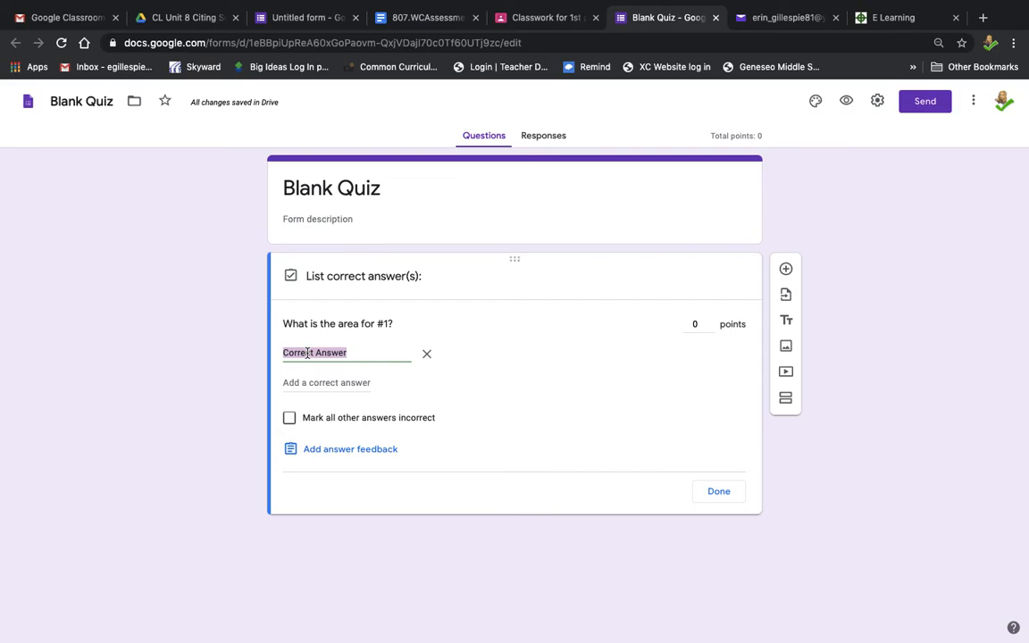
pyautogui.write('24')
pyautogui.click(293, 380)
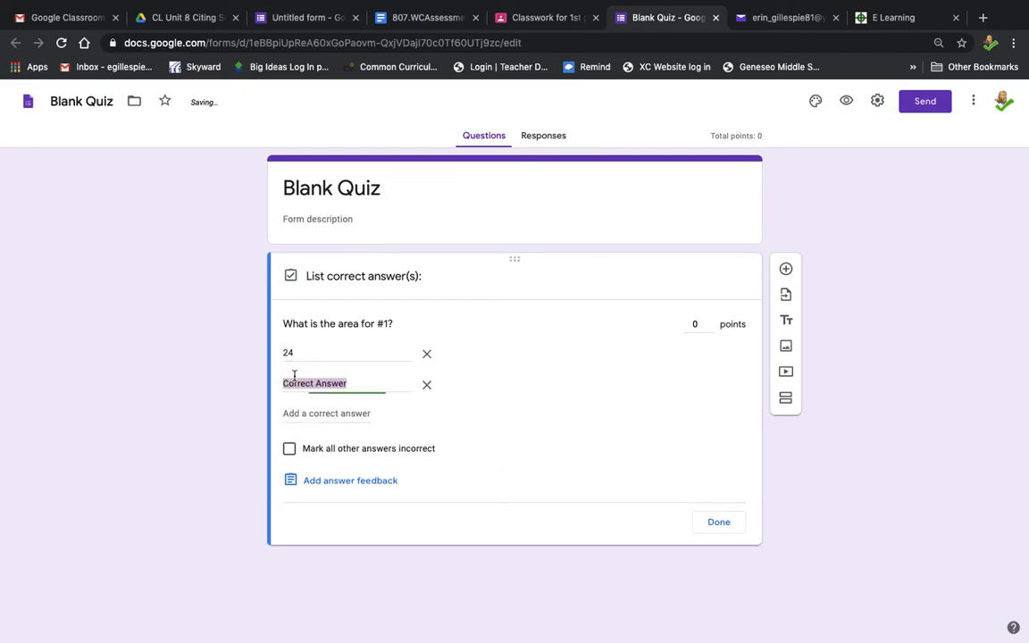
pyautogui.write('24 square')
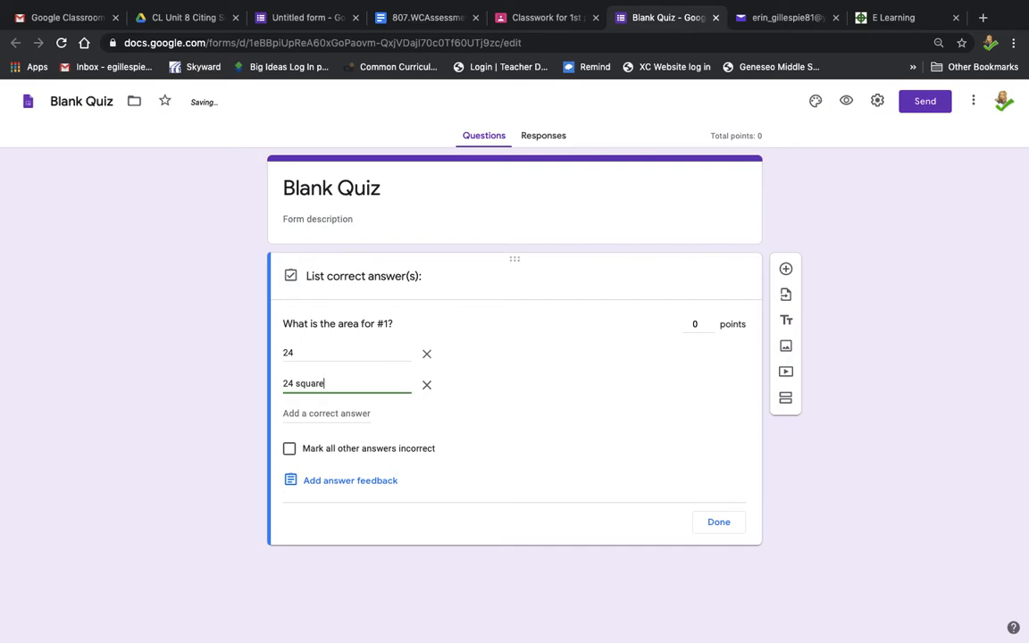
pyautogui.write(' unite')
pyautogui.press('BackSpace')
pyautogui.write('s')
pyautogui.click(301, 414)
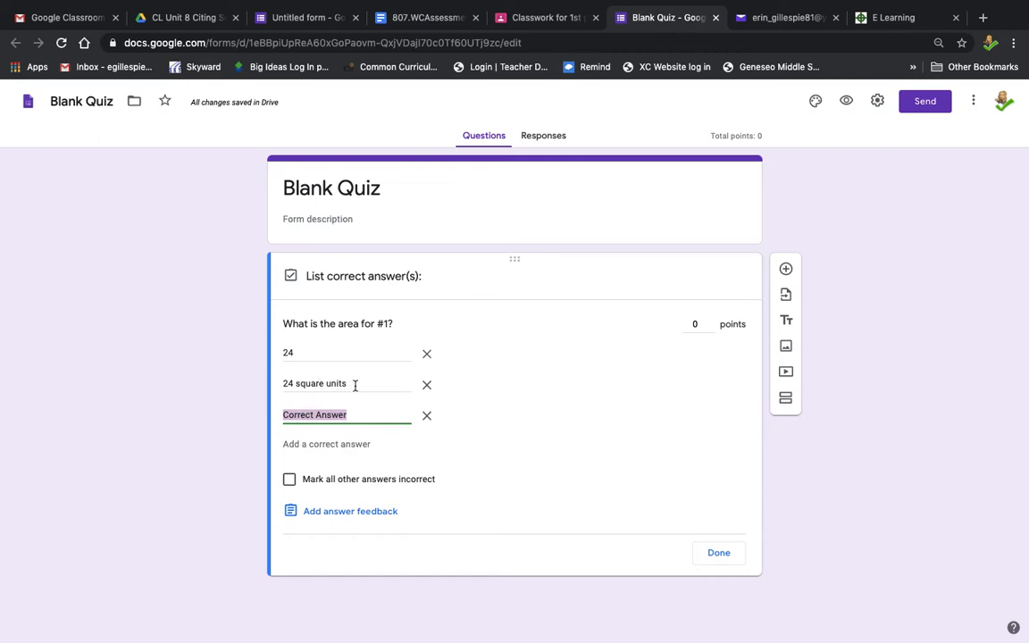
# Step: Retype "square units" in the second correct answer and finish editing the answer key
pyautogui.click(316, 351)
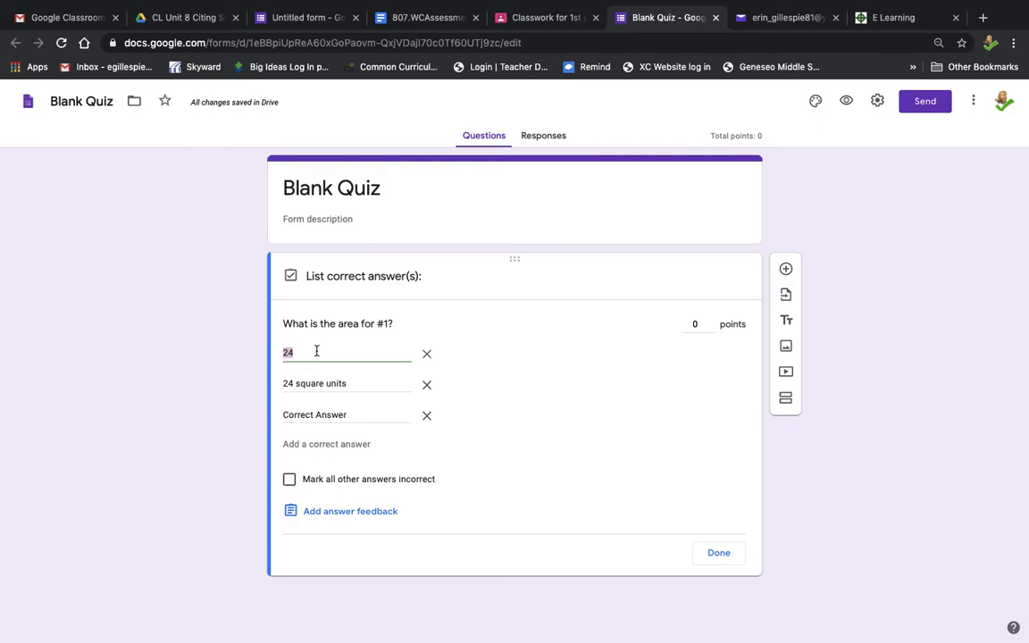
pyautogui.click(364, 386)
pyautogui.click(364, 386)
pyautogui.press('BackSpace')
pyautogui.press('BackSpace')
pyautogui.press('BackSpace')
pyautogui.press('BackSpace')
pyautogui.press('BackSpace')
pyautogui.press('BackSpace')
pyautogui.press('BackSpace')
pyautogui.press('BackSpace')
pyautogui.press('BackSpace')
pyautogui.press('BackSpace')
pyautogui.press('BackSpace')
pyautogui.press('BackSpace')
pyautogui.press('BackSpace')
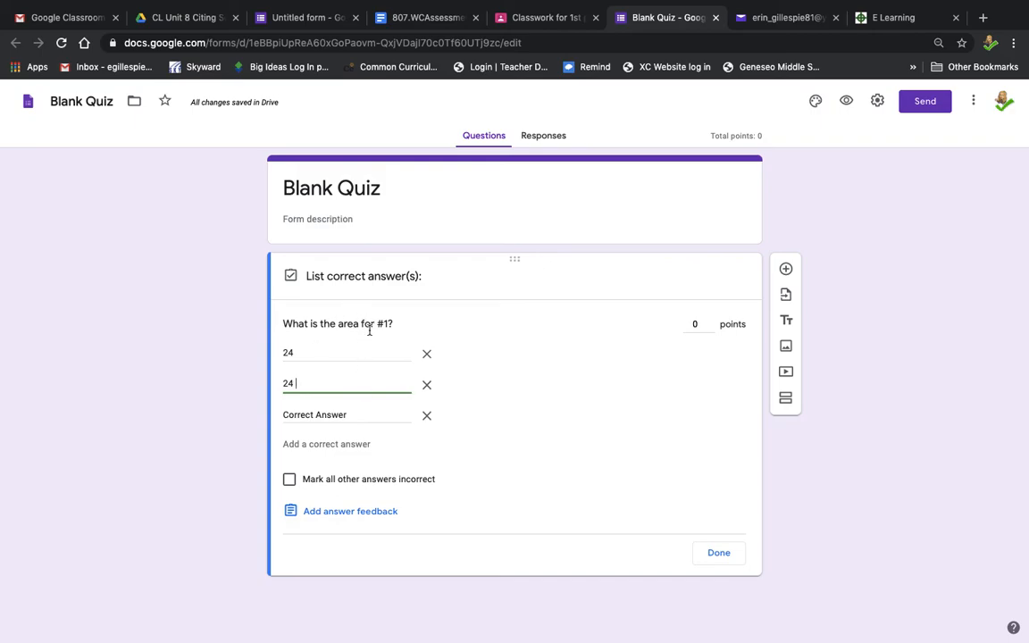
pyautogui.write('square units')
pyautogui.click(719, 555)
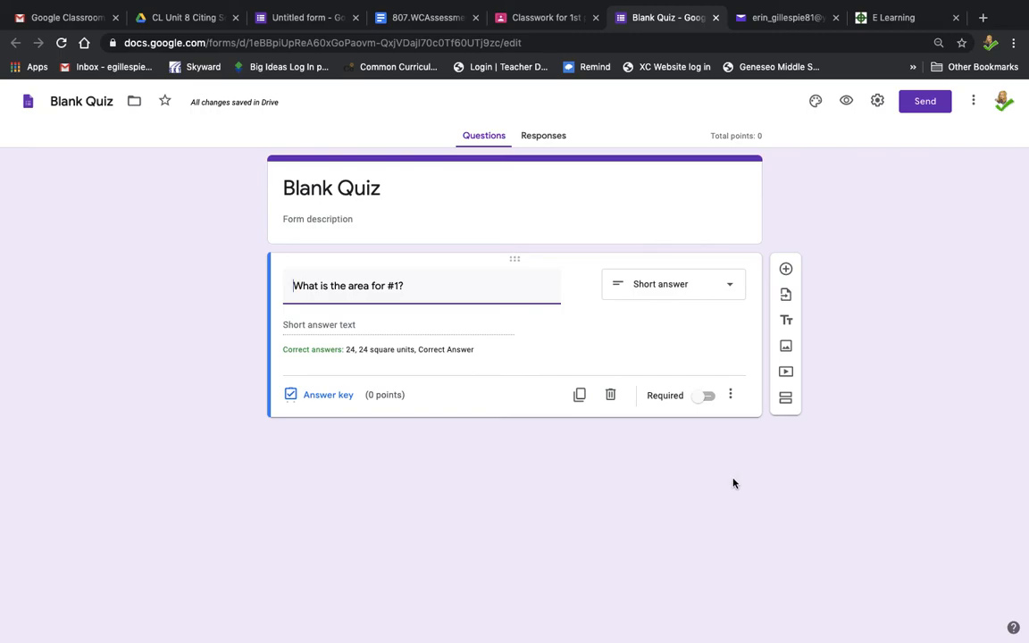
# Step: Add a second multiple-choice question below the first one
pyautogui.click(785, 269)
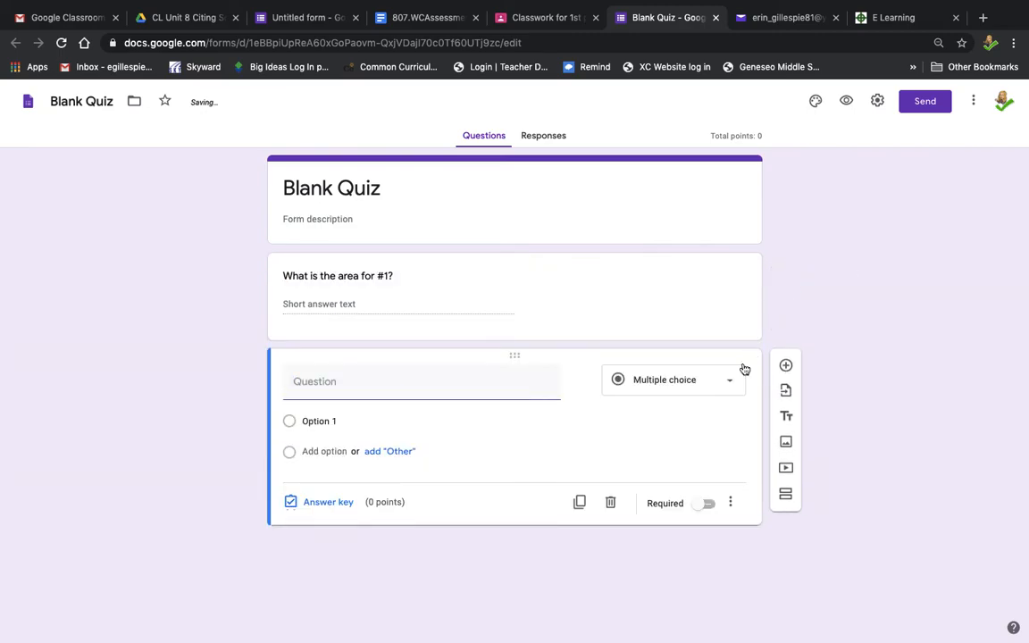
pyautogui.click(725, 388)
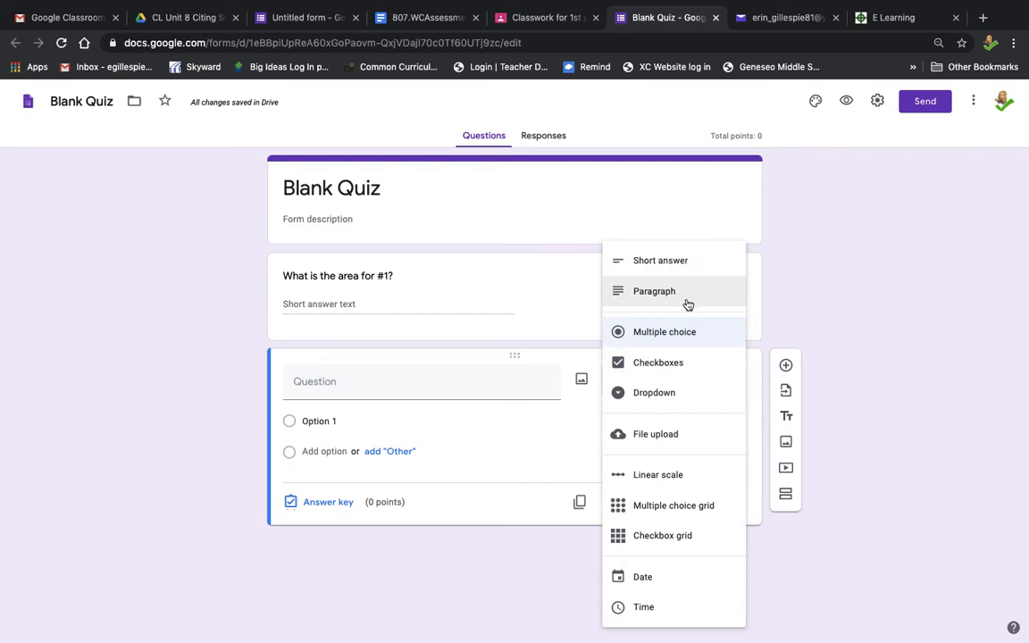
pyautogui.click(716, 215)
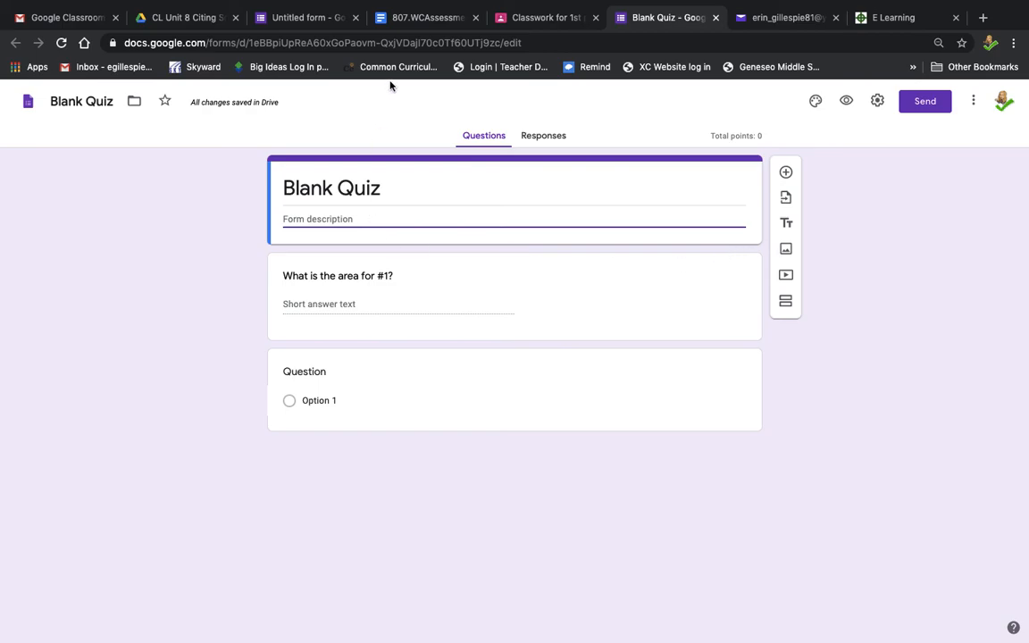
# Step: Switch back to the Classroom tab and close the quiz assignment editor
pyautogui.click(528, 24)
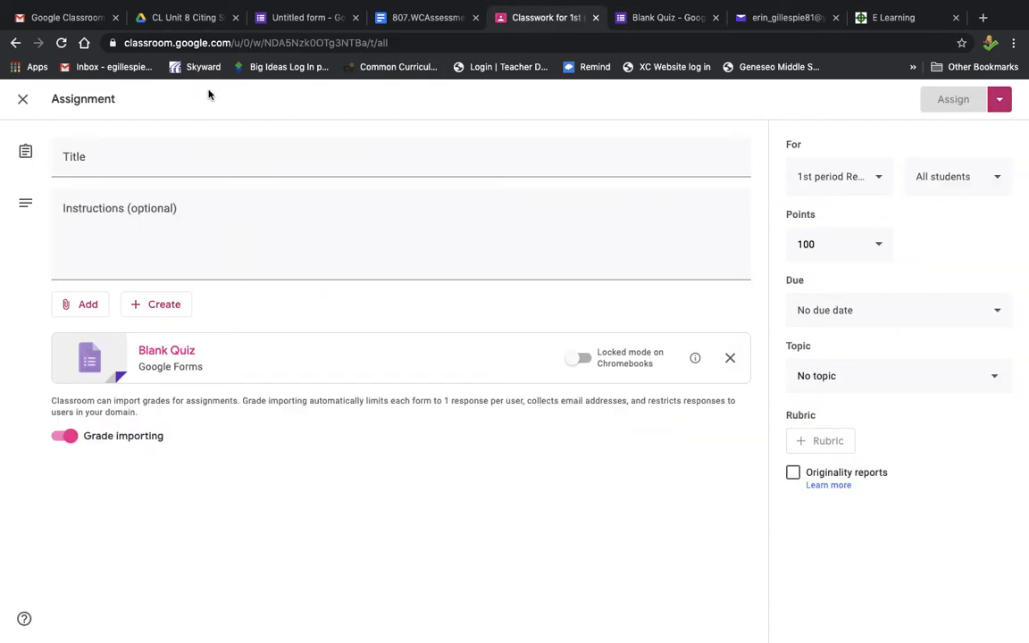
pyautogui.click(25, 103)
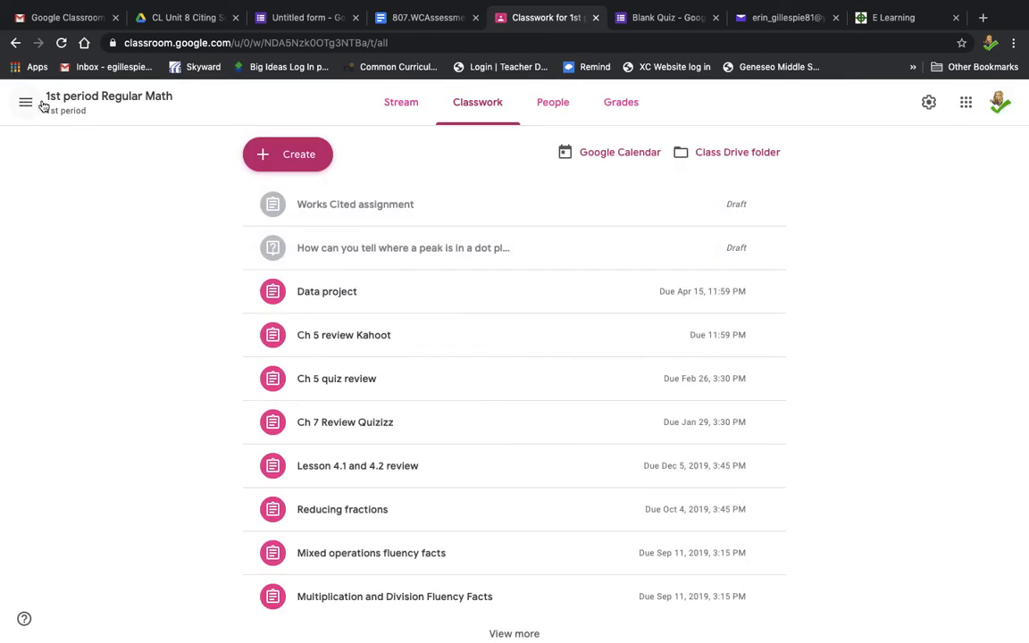